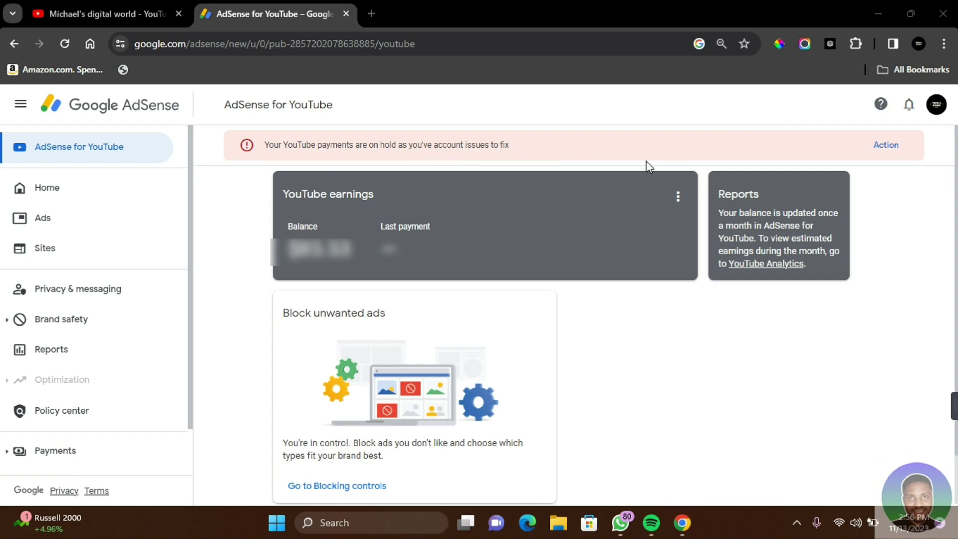
- From the red payments banner, open tax info and start adding United States tax info
left_click(886, 146)
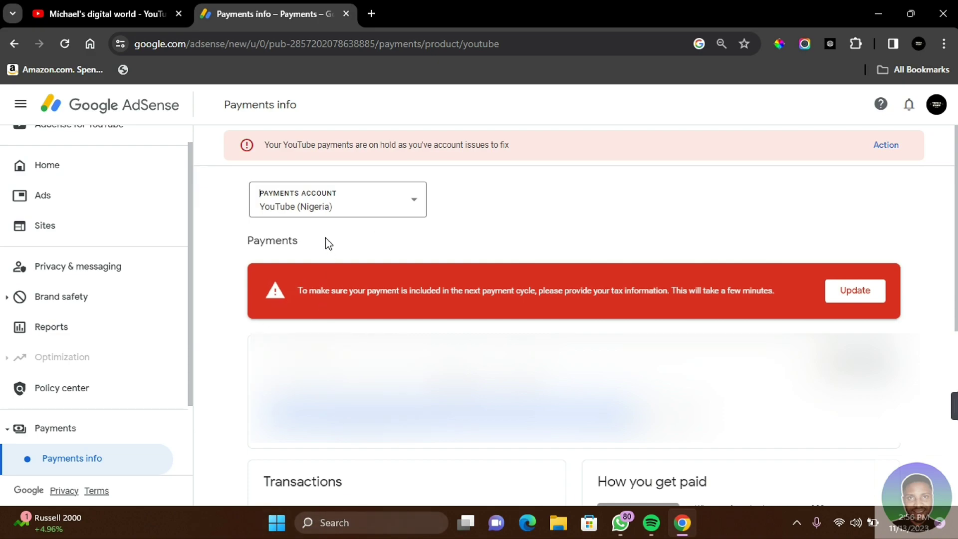
left_click(864, 293)
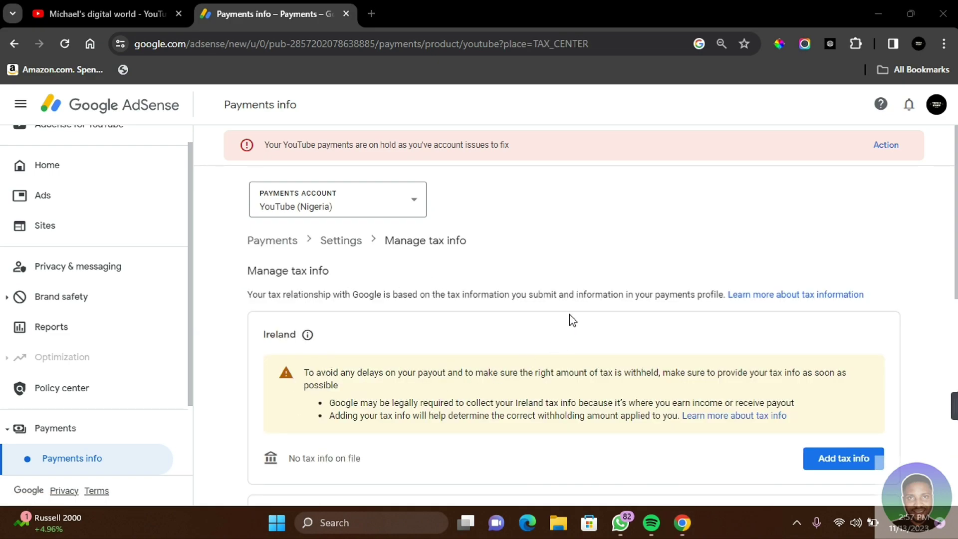
scroll(573, 320, "down", 5)
left_click(860, 342)
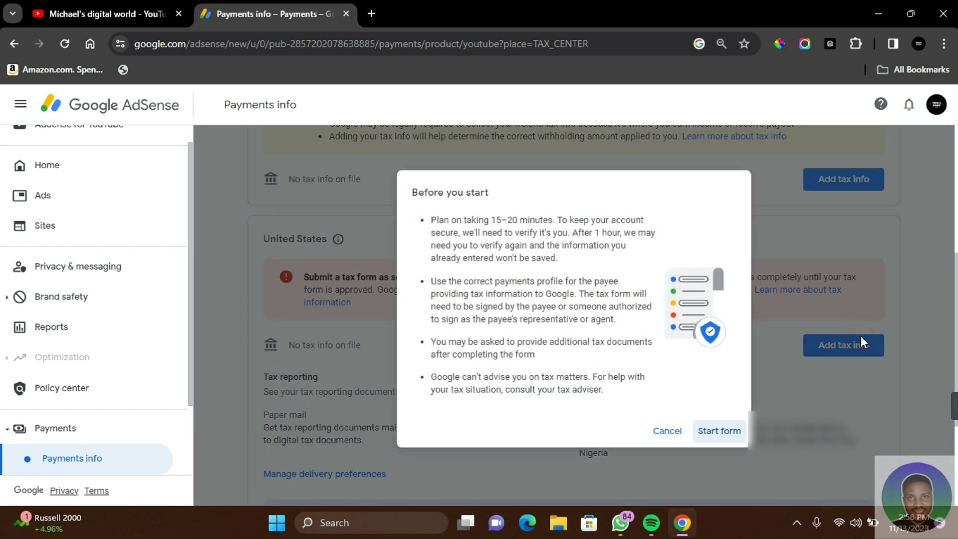
- Start the United States tax form from the Before you start notice
left_click(715, 435)
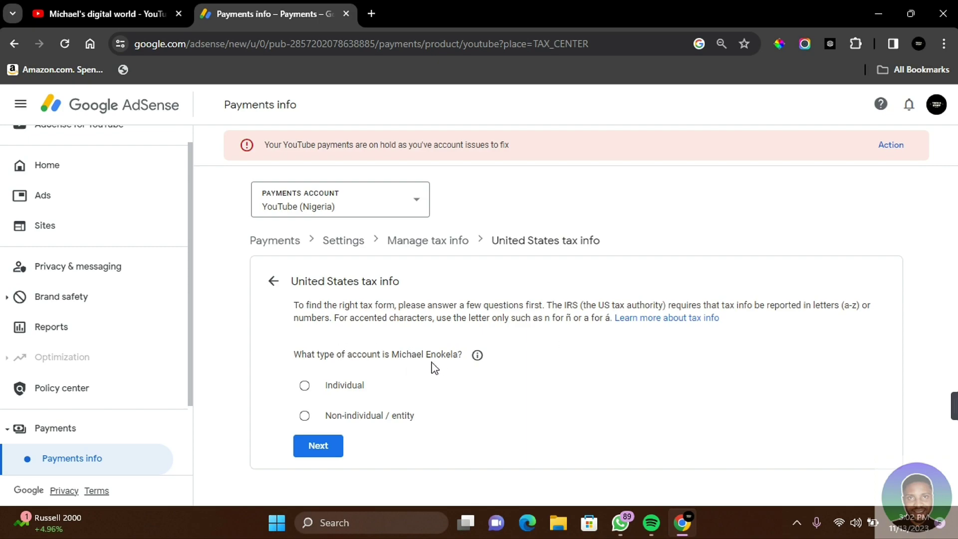
- Declare the account as Individual, not a US citizen or resident, and continue to W-8 form choice
left_click(304, 386)
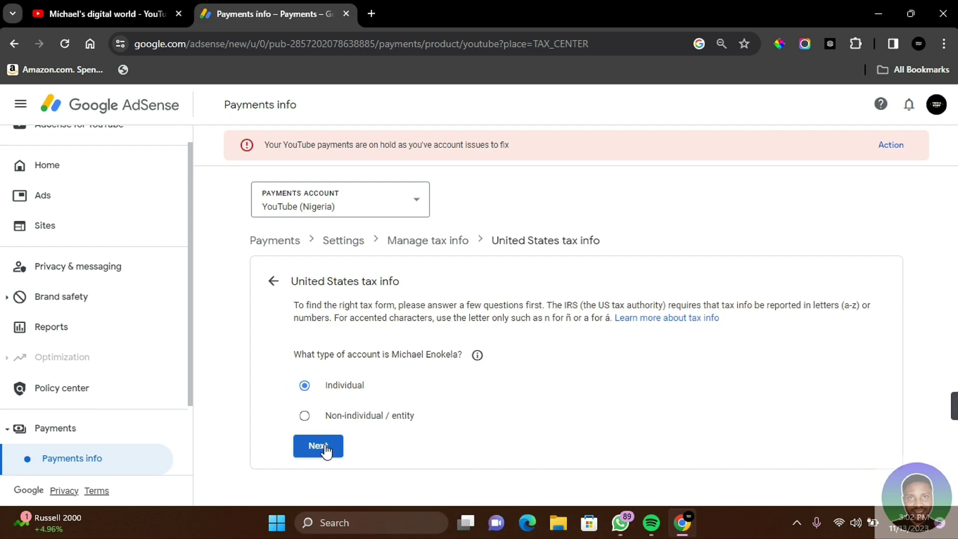
scroll(345, 333, "down", 1)
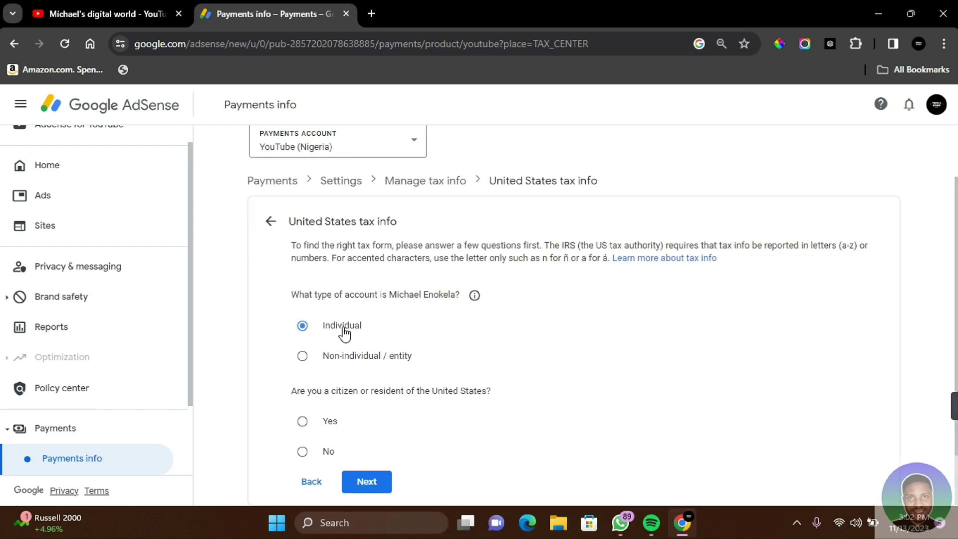
triple_click(345, 331)
left_click(303, 451)
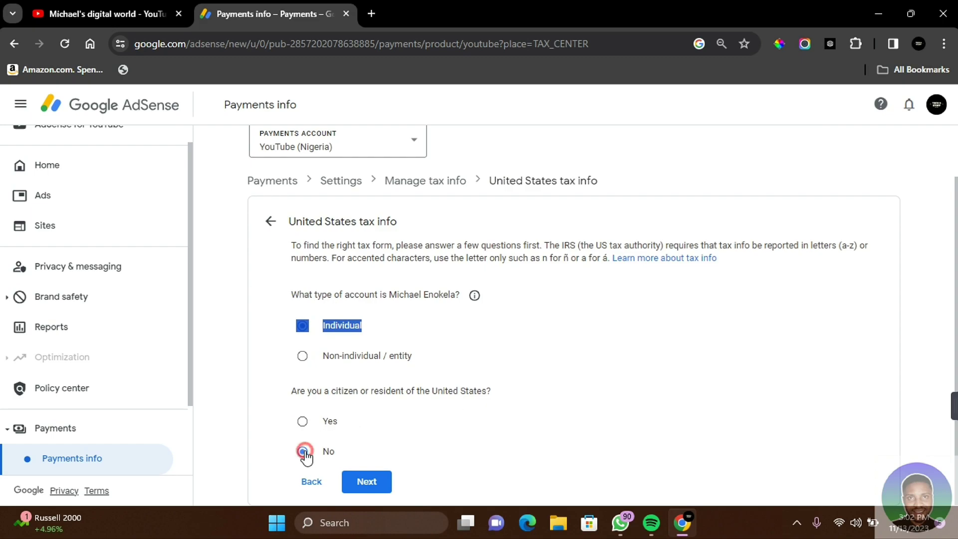
left_click(367, 482)
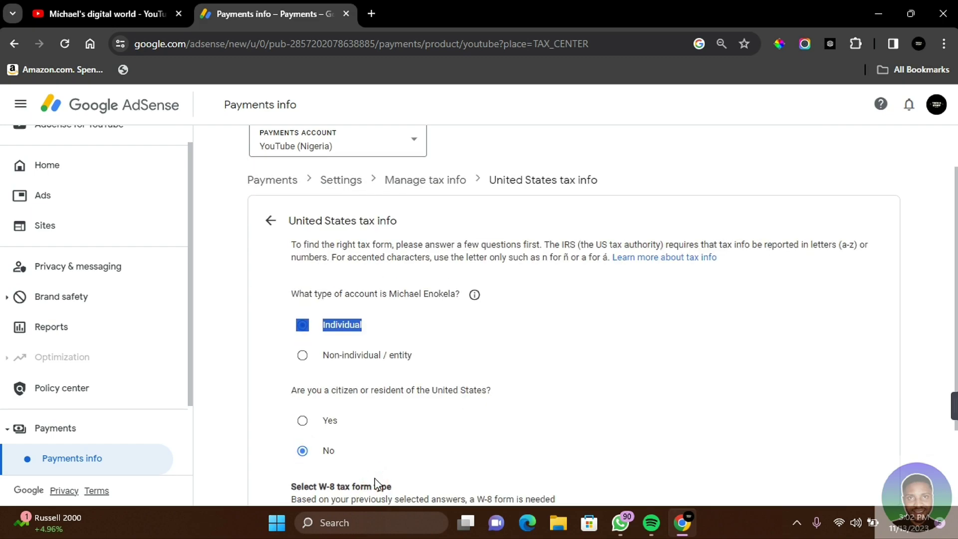
scroll(375, 484, "down", 2)
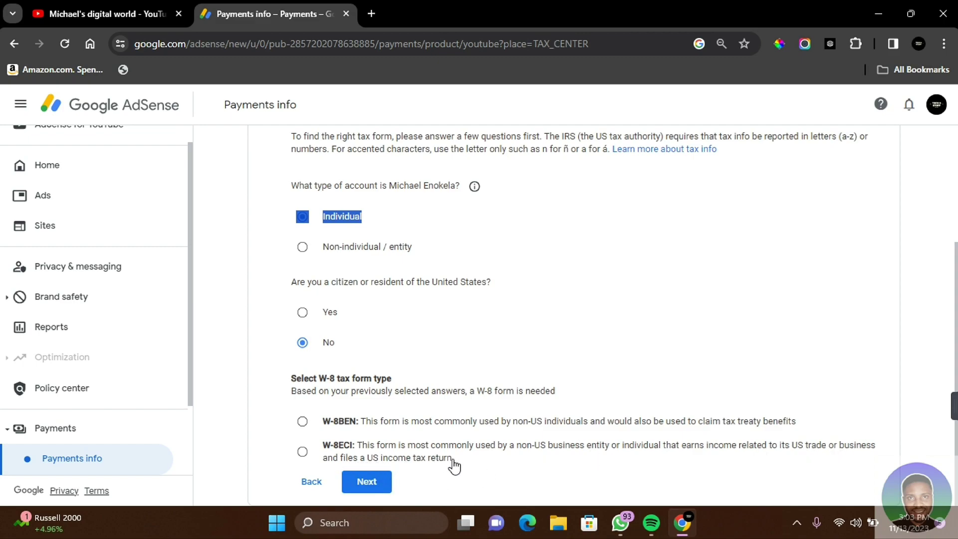
- Choose the W-8BEN form for non-US individuals and open it
left_click(304, 421)
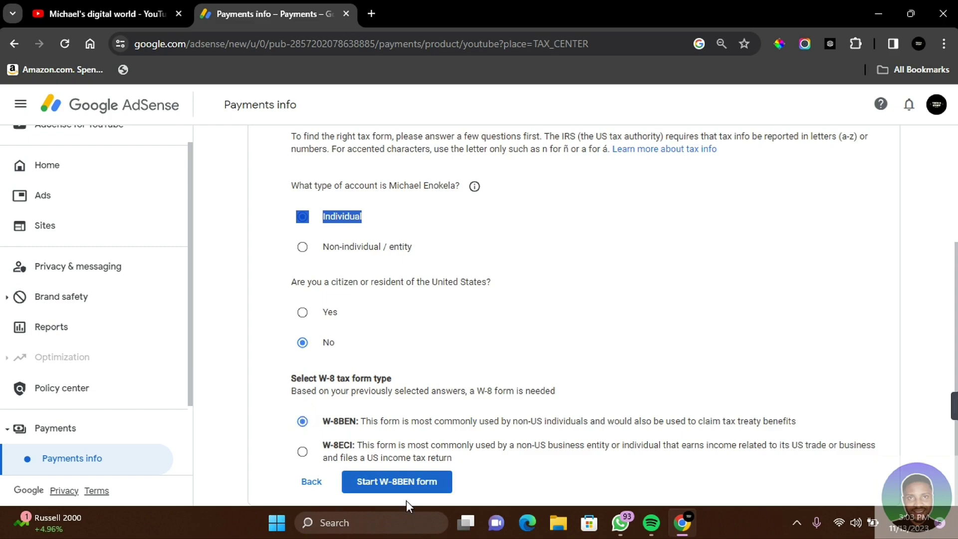
left_click(394, 490)
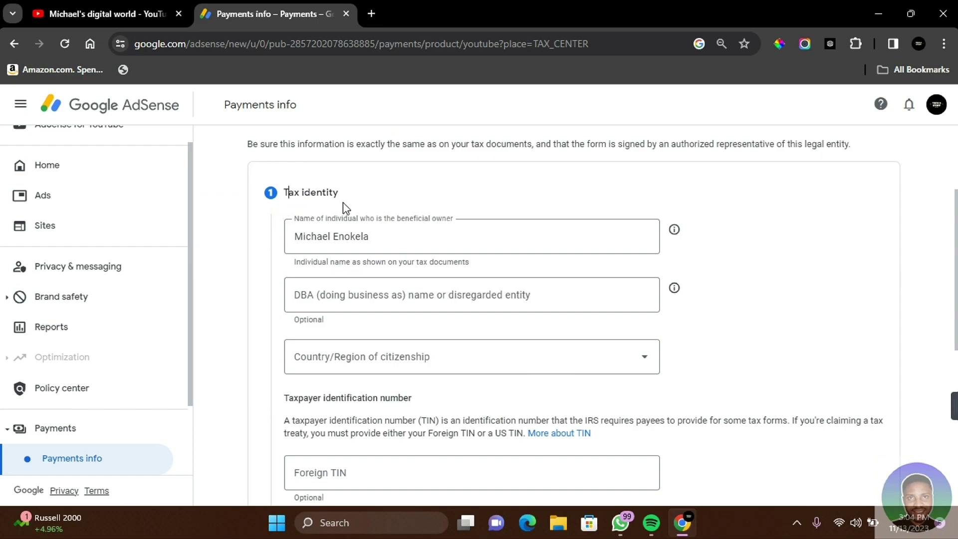
scroll(343, 205, "down", 5)
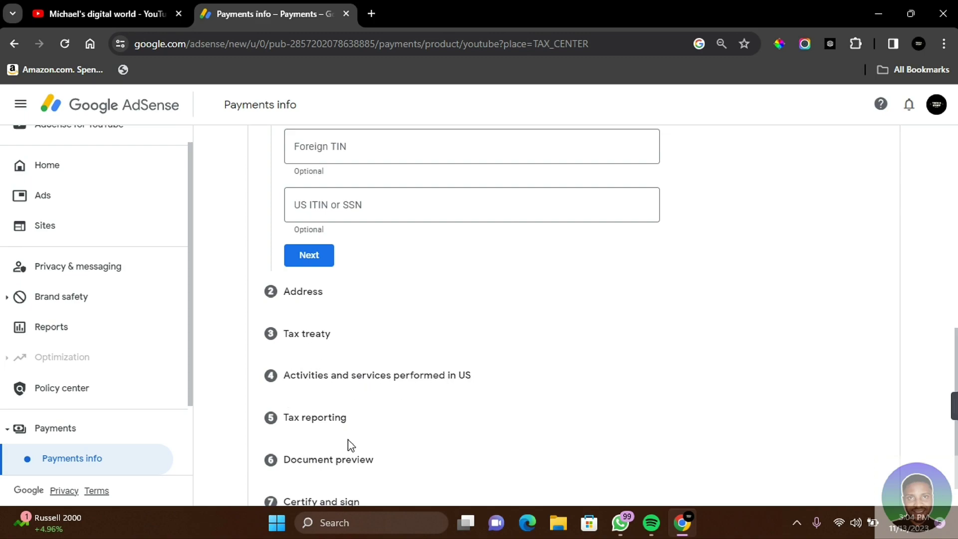
scroll(392, 477, "down", 1)
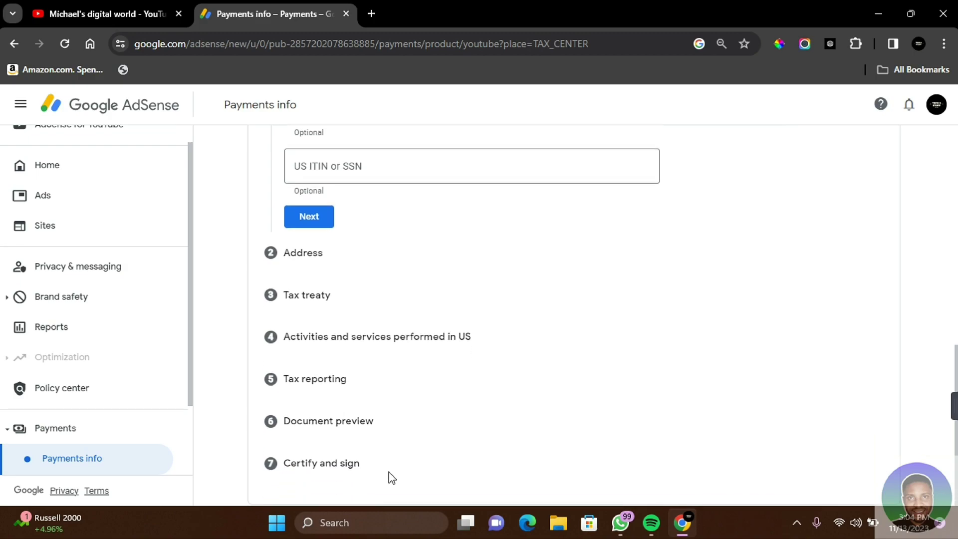
- Set the Country/Region of citizenship to Nigeria
scroll(426, 467, "up", 8)
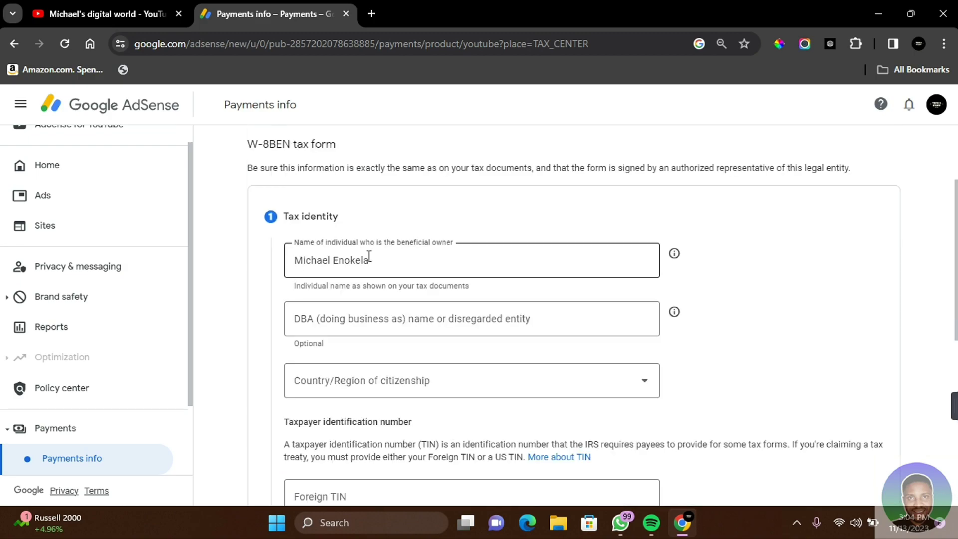
scroll(578, 315, "down", 1)
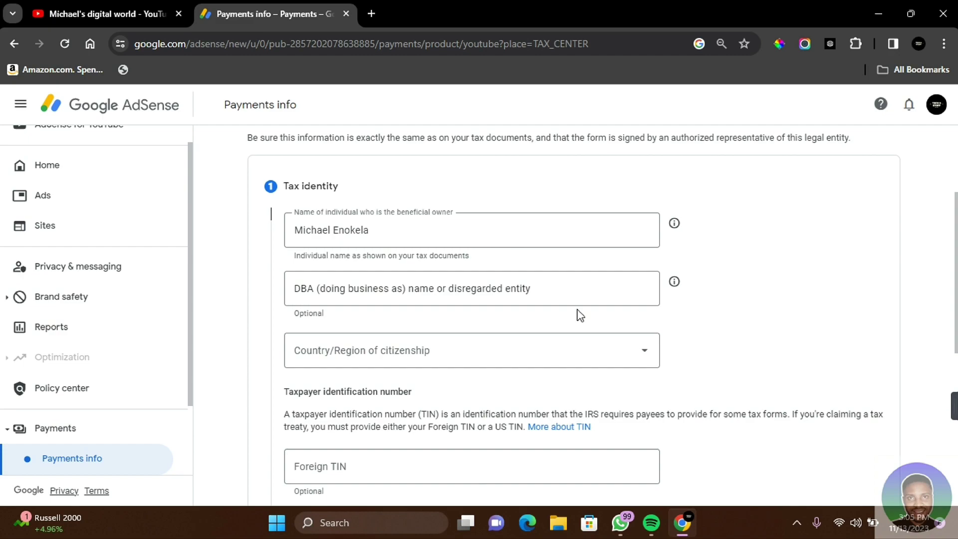
left_click(334, 352)
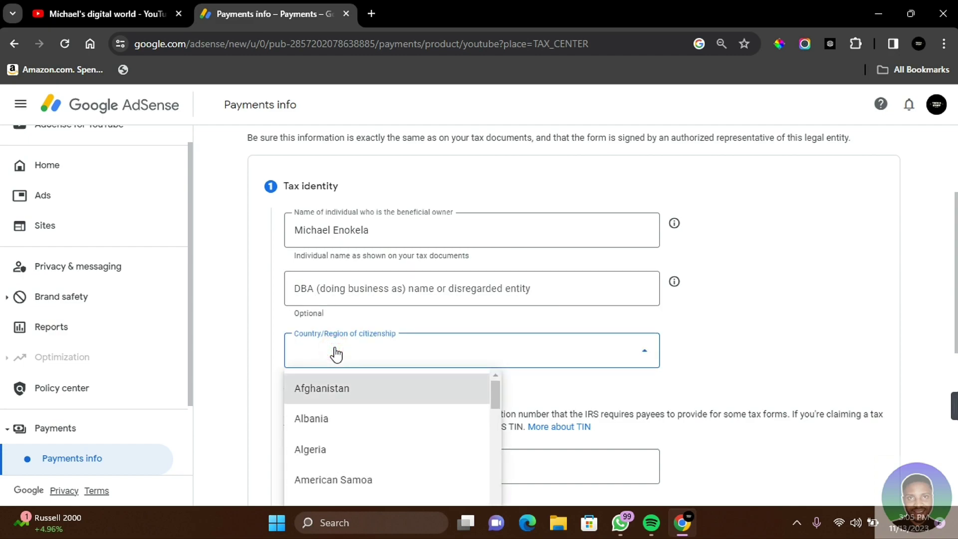
left_click(328, 406)
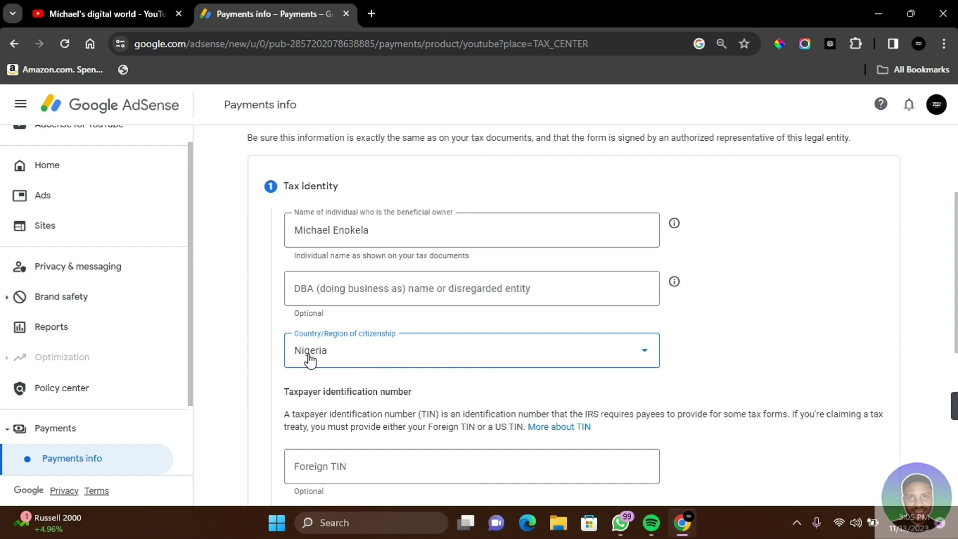
scroll(370, 354, "down", 3)
scroll(371, 354, "down", 1)
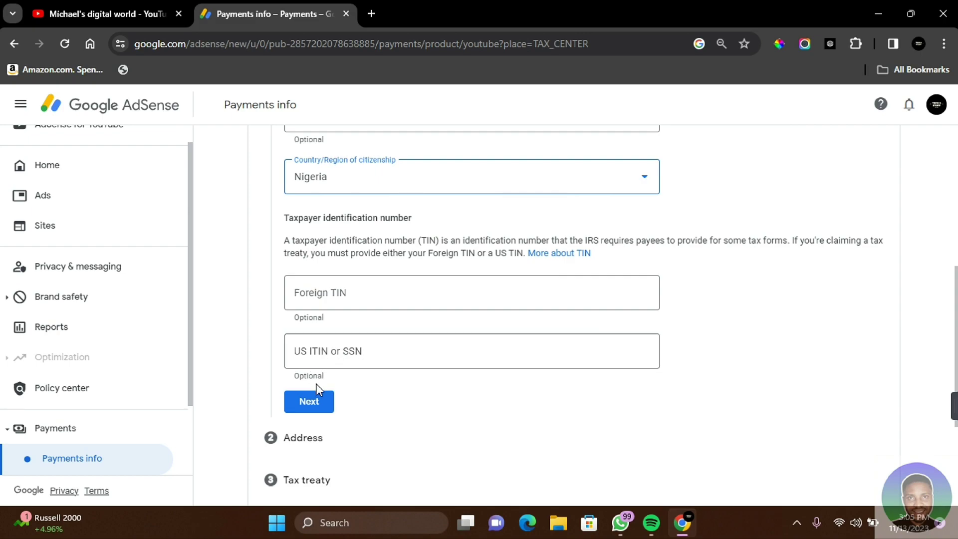
- Move to the Address step, autofill the residence address and enter the suburb 'Apo'
left_click(315, 405)
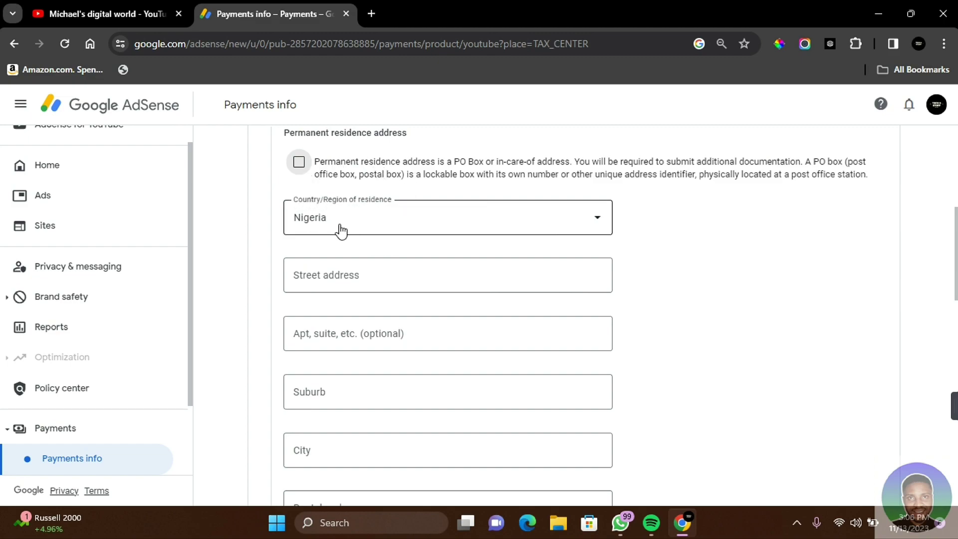
left_click(300, 262)
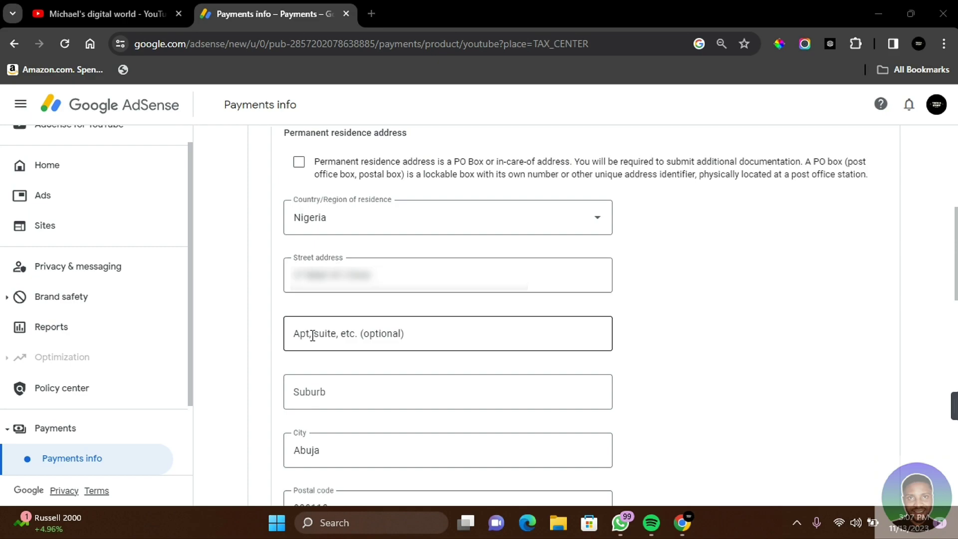
left_click(351, 399)
type("Apo")
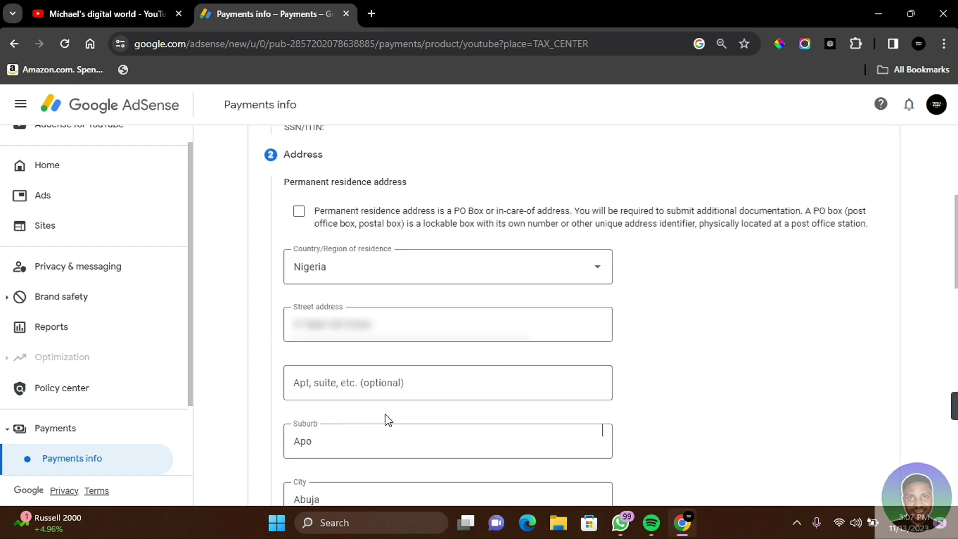
scroll(387, 419, "down", 3)
- Check the postal code, set the mailing address same as residence, and continue to Tax treaty
left_click(406, 425)
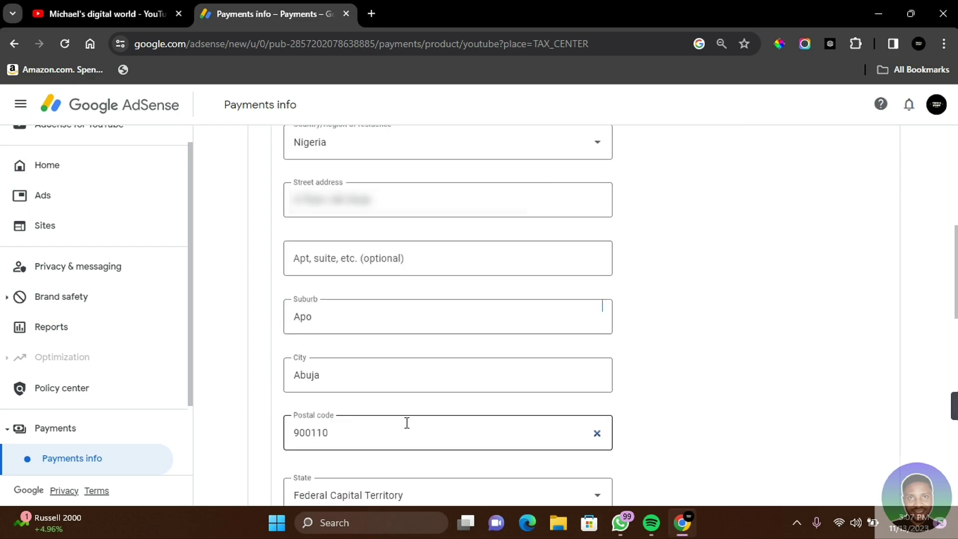
scroll(417, 423, "down", 1)
left_click(409, 428)
scroll(397, 436, "down", 4)
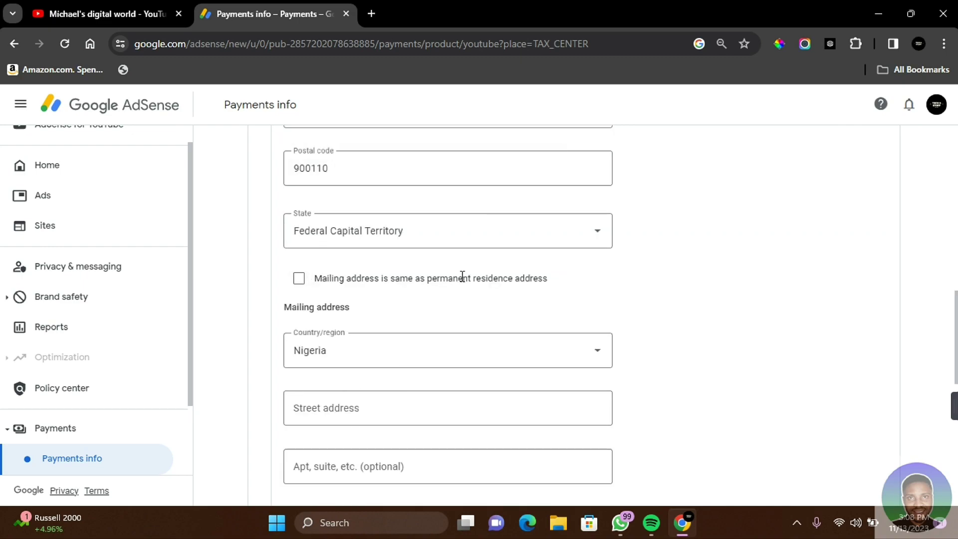
left_click(299, 278)
left_click(376, 312)
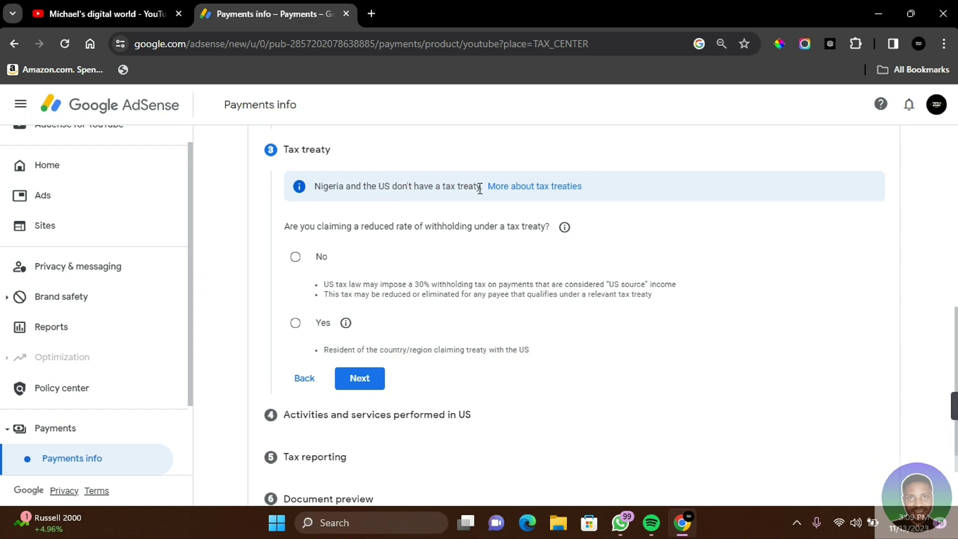
- Answer No to the treaty claim and US activities, certifying services are performed outside the US
left_click(299, 256)
left_click(347, 374)
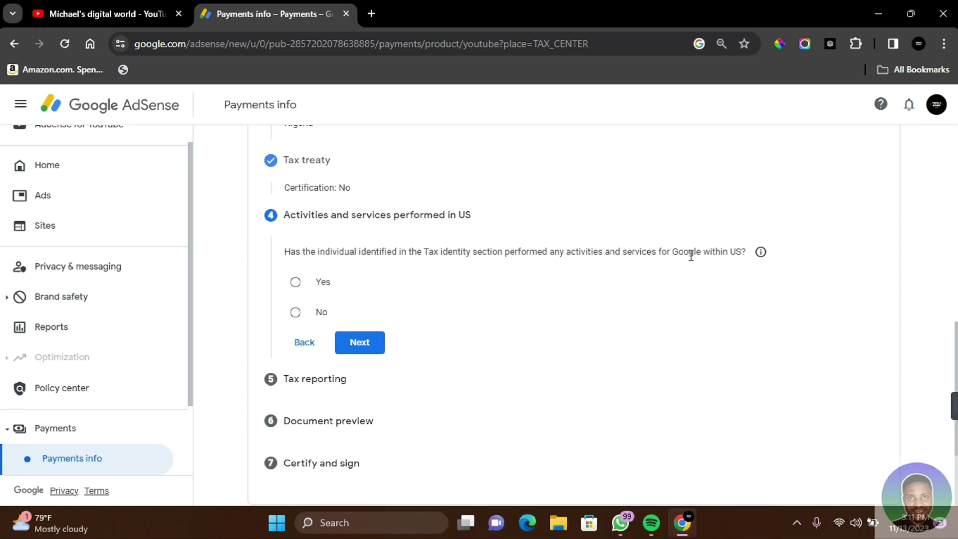
left_click(296, 313)
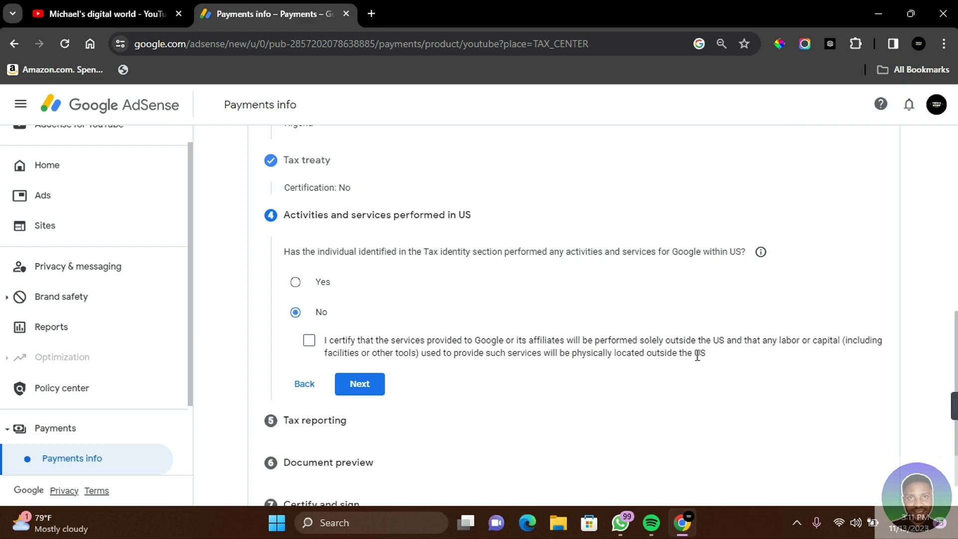
left_click(309, 340)
left_click(354, 385)
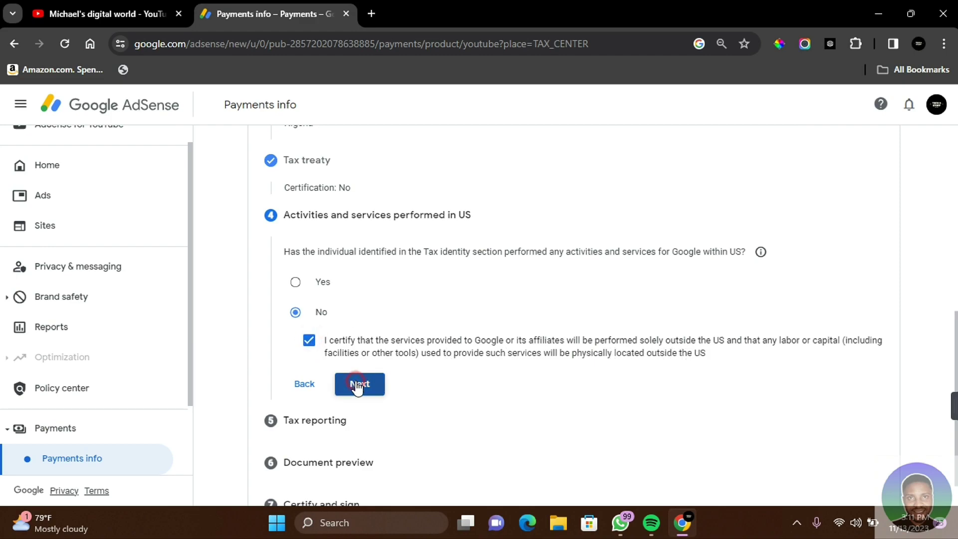
- Accept the paperless agreement, then choose 'Get documents by mail' and proceed to the preview
scroll(357, 382, "down", 3)
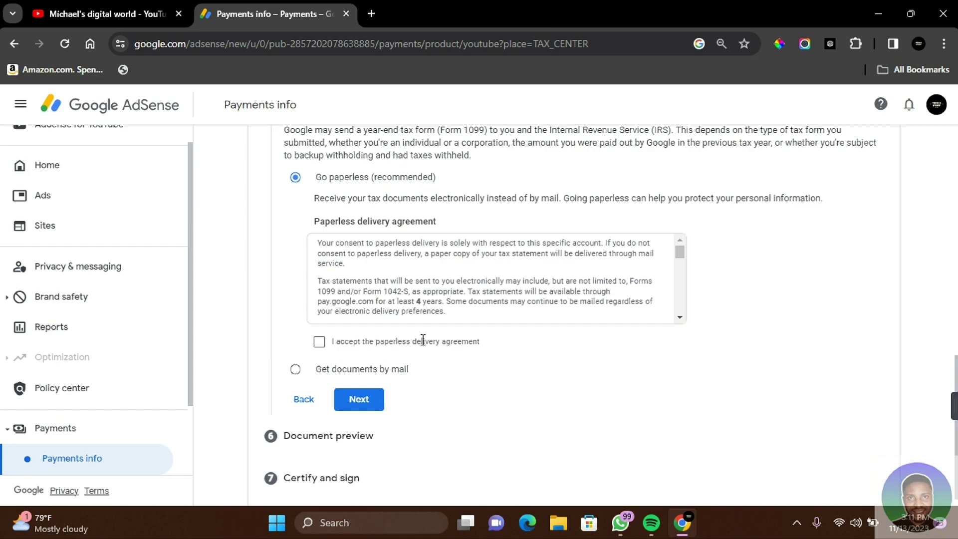
left_click(320, 342)
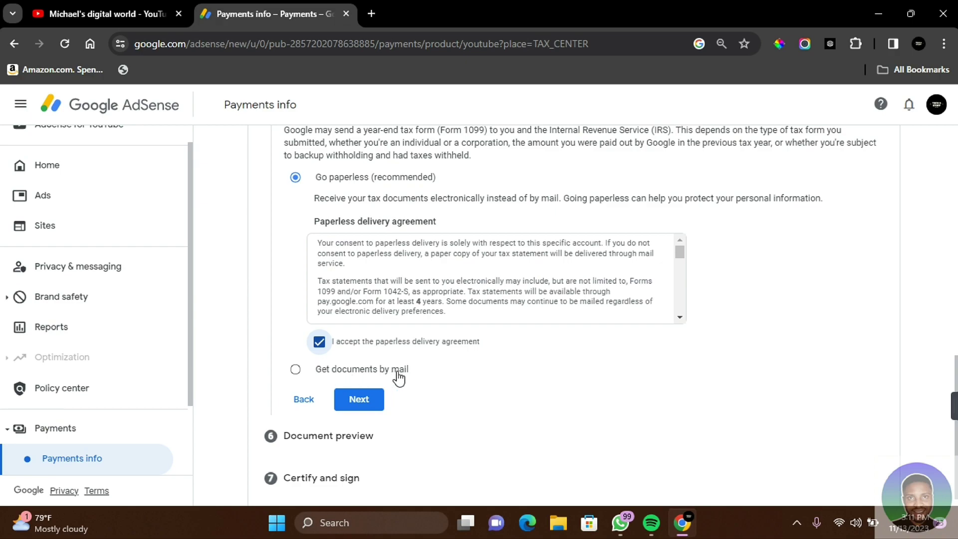
left_click(297, 374)
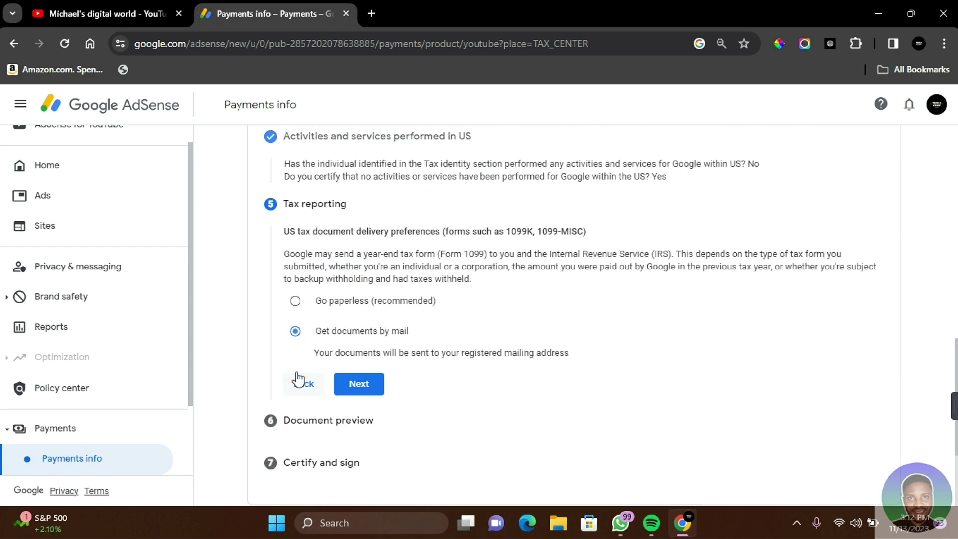
left_click(369, 385)
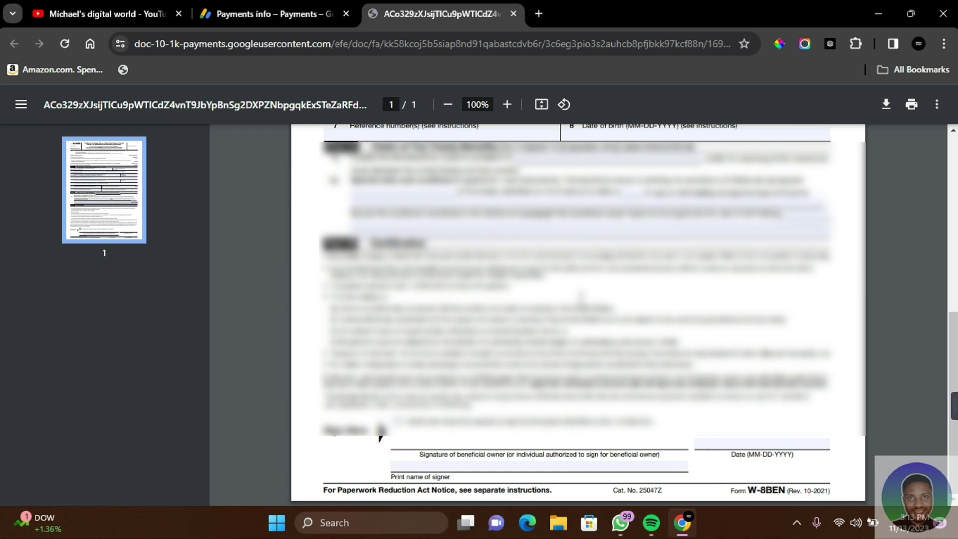
- Scroll the W-8BEN PDF back to the top and close its tab
scroll(578, 315, "up", 2)
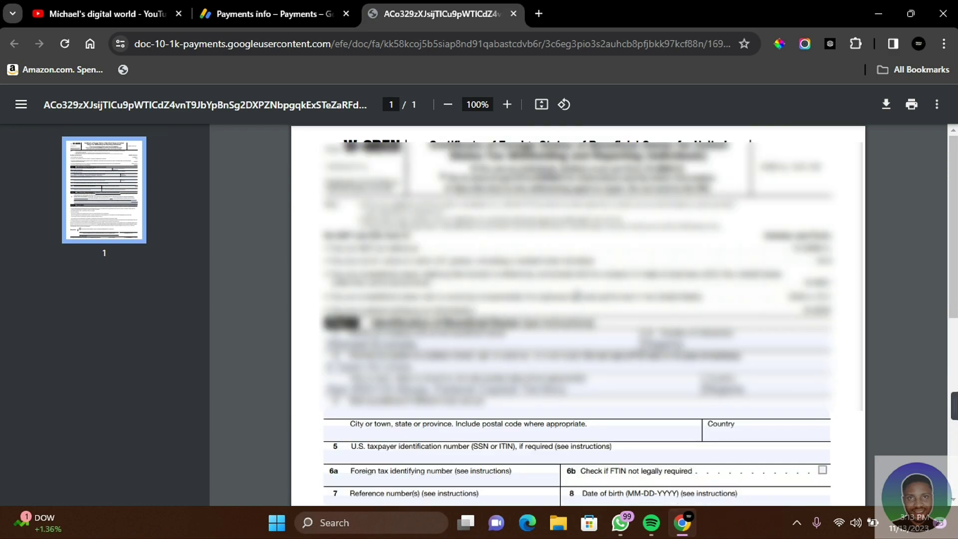
key("ctrl+w")
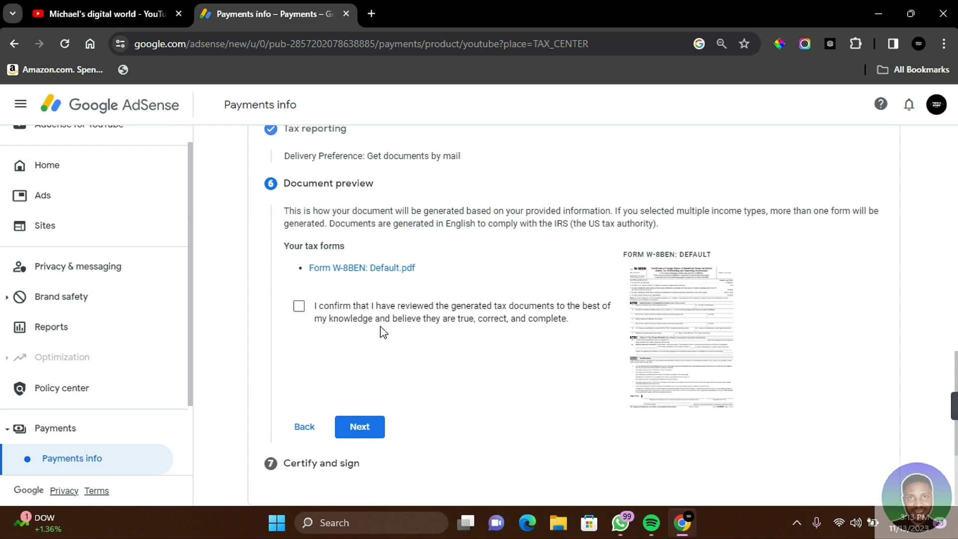
- Confirm the tax documents were reviewed and certify under penalties of perjury
left_click(299, 306)
left_click(359, 427)
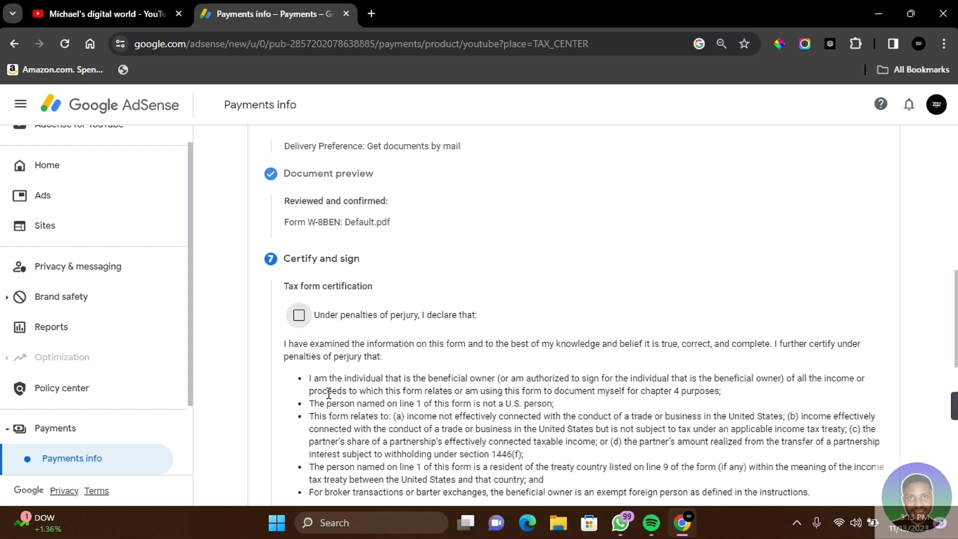
left_click(299, 316)
scroll(400, 327, "down", 5)
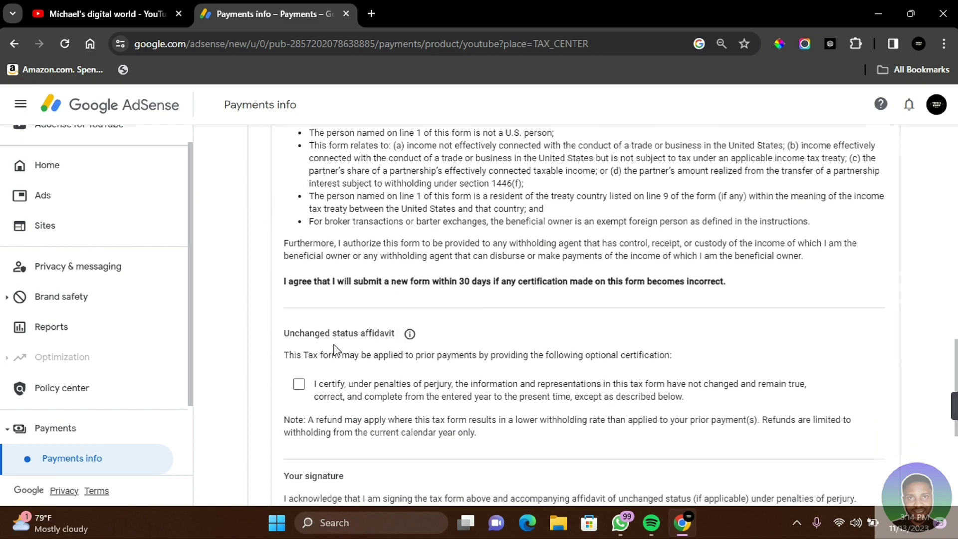
- Certify the unchanged status, confirm being the beneficial owner, and submit the W-8BEN
left_click(299, 384)
scroll(418, 388, "down", 7)
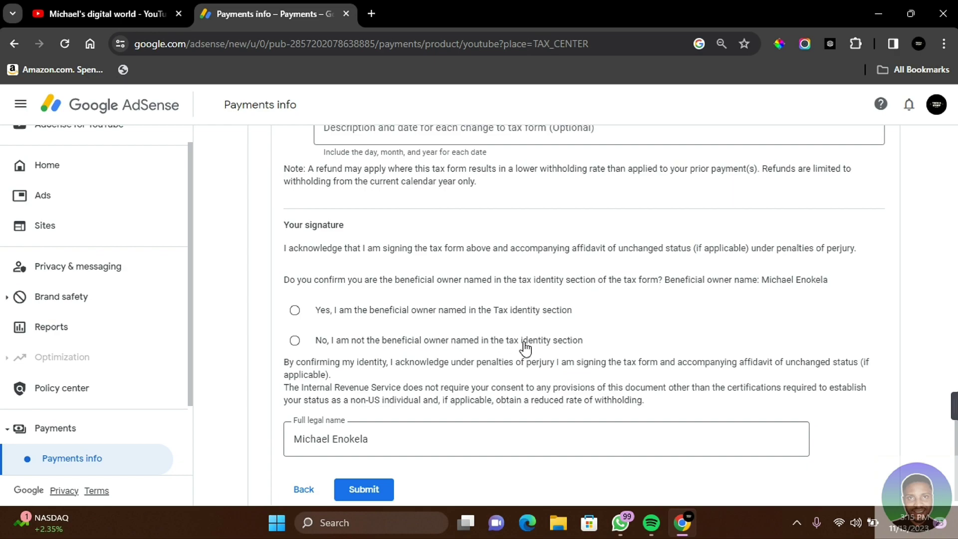
left_click(294, 310)
scroll(492, 330, "down", 1)
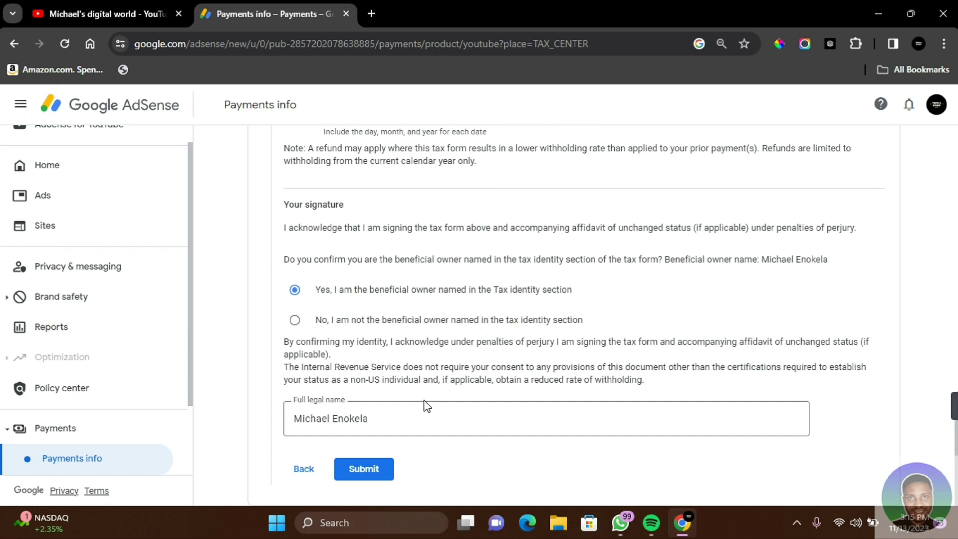
left_click(358, 472)
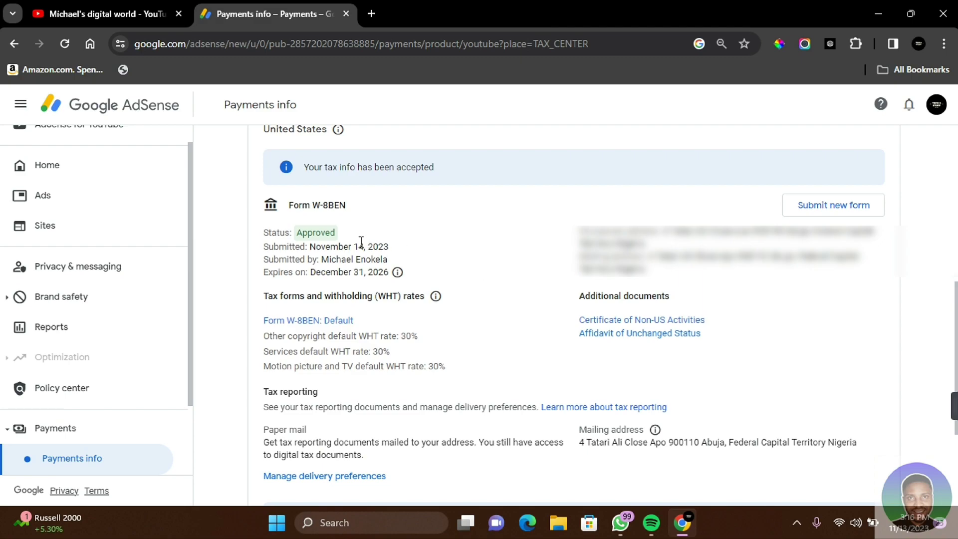
left_click(297, 231)
left_click_drag(298, 234, 343, 230)
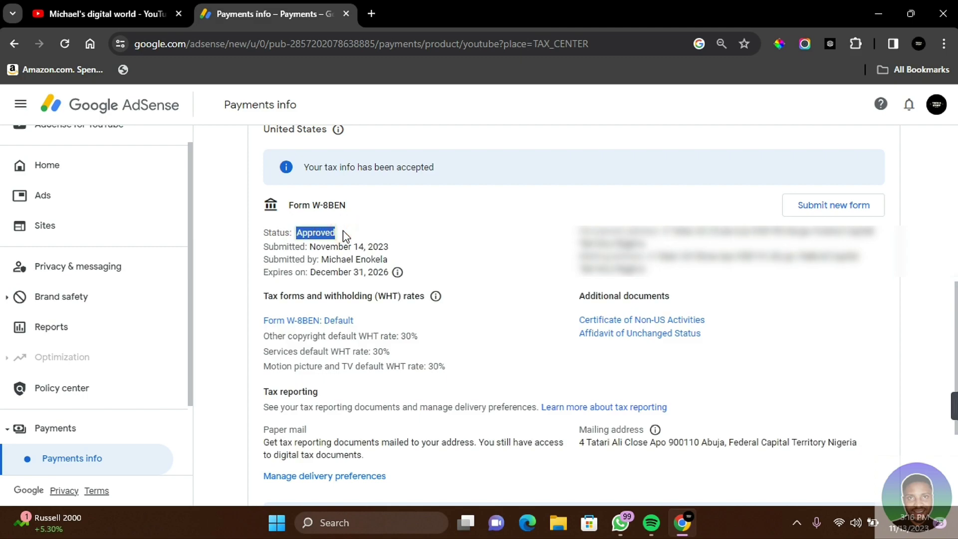